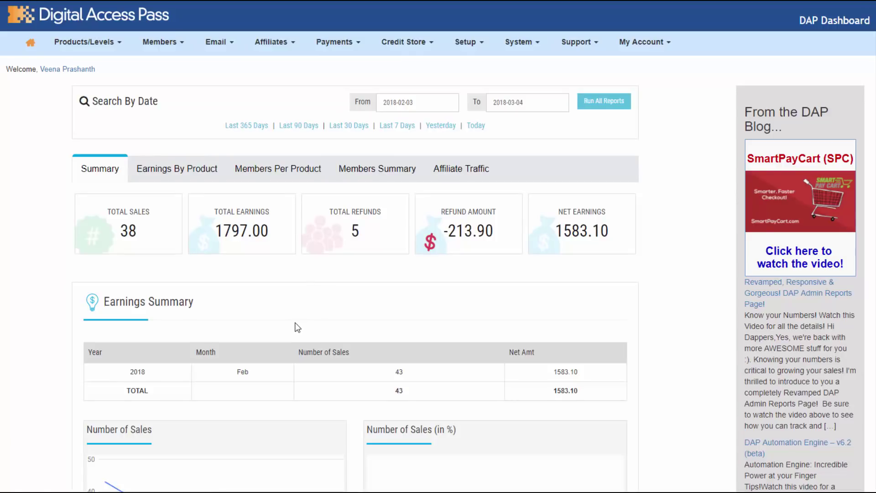
# - Open the page for managing members
pyautogui.click(160, 43)
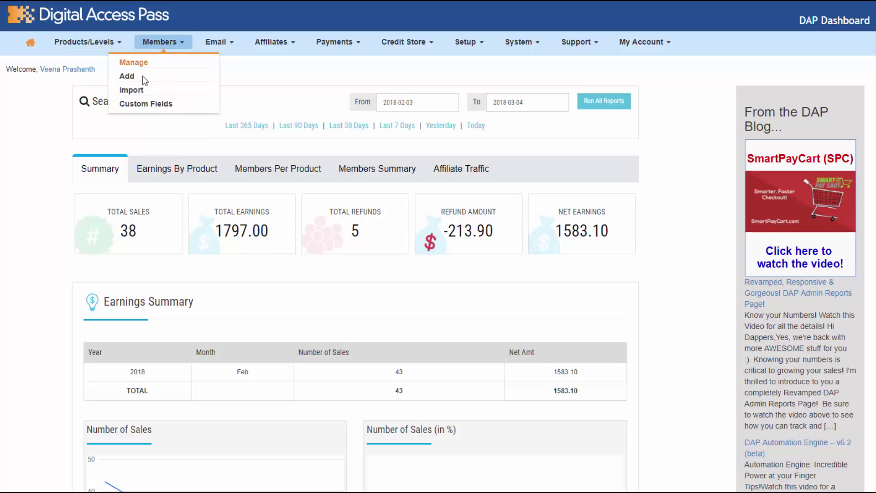
pyautogui.click(204, 131)
pyautogui.moveTo(169, 50)
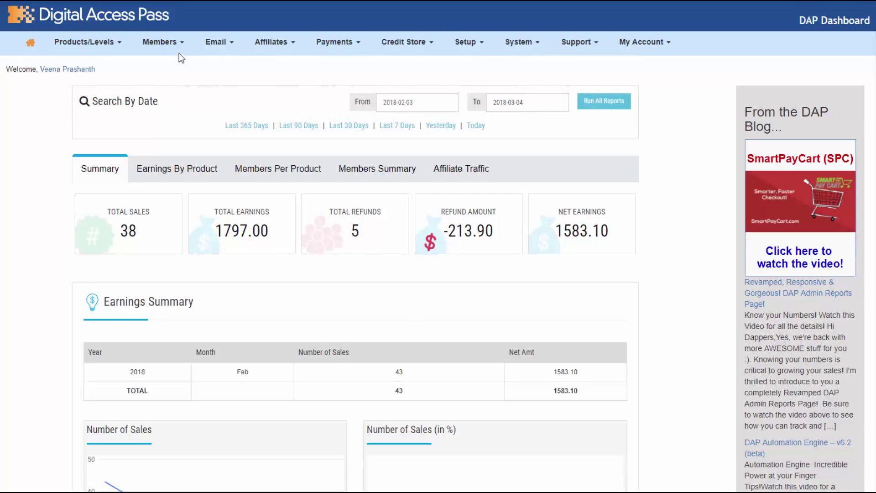
pyautogui.click(145, 62)
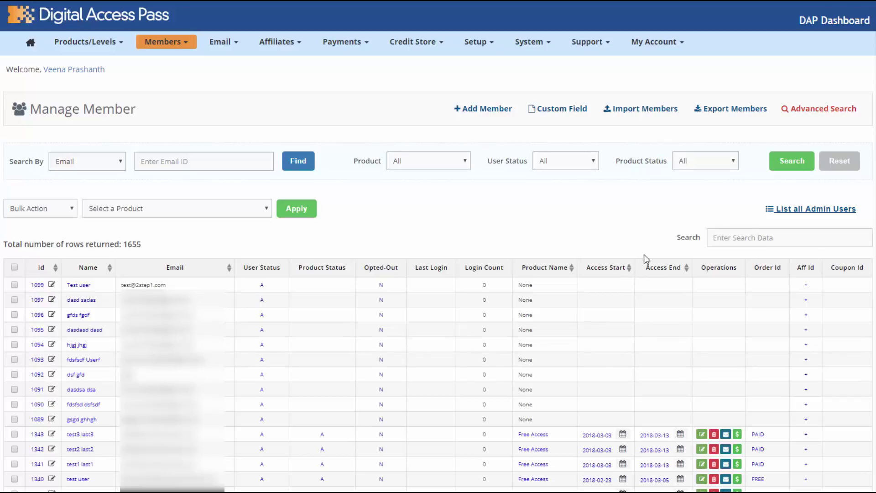
# - Filter the member list by "tes" and check the total number of rows returned
pyautogui.click(718, 238)
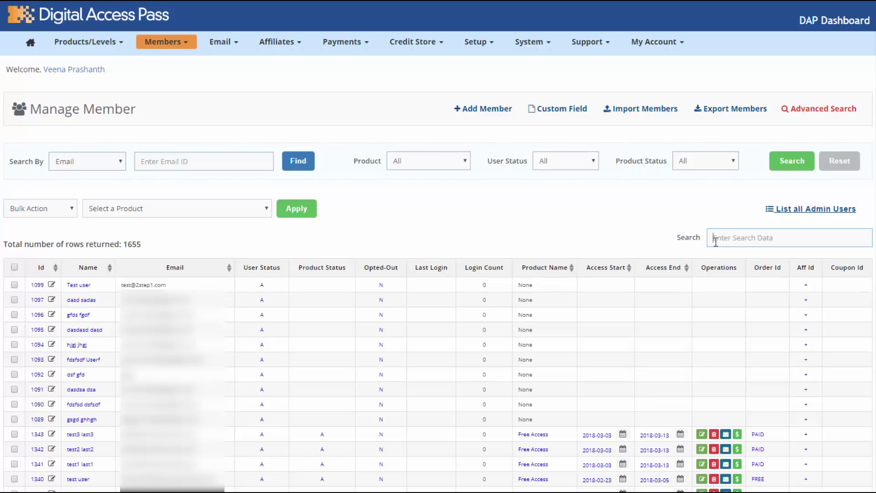
pyautogui.write('tes')
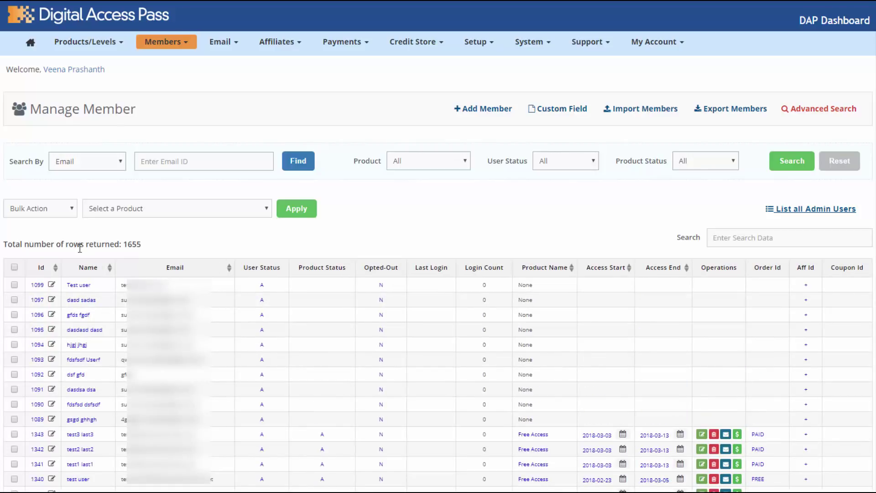
pyautogui.moveTo(142, 245); pyautogui.dragTo(120, 244)
pyautogui.click(148, 250)
pyautogui.moveTo(143, 244); pyautogui.dragTo(25, 103)
pyautogui.click(97, 238)
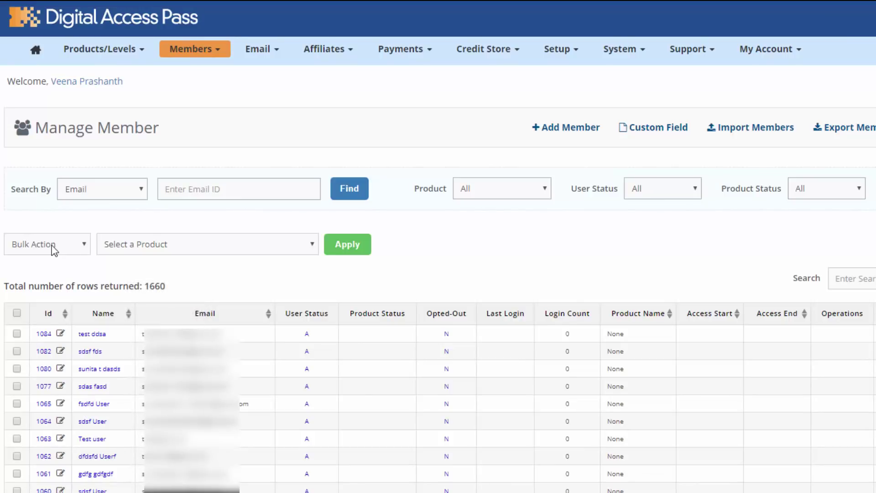
# - Give the first two listed members access to the Free Access product through a bulk action
pyautogui.click(77, 248)
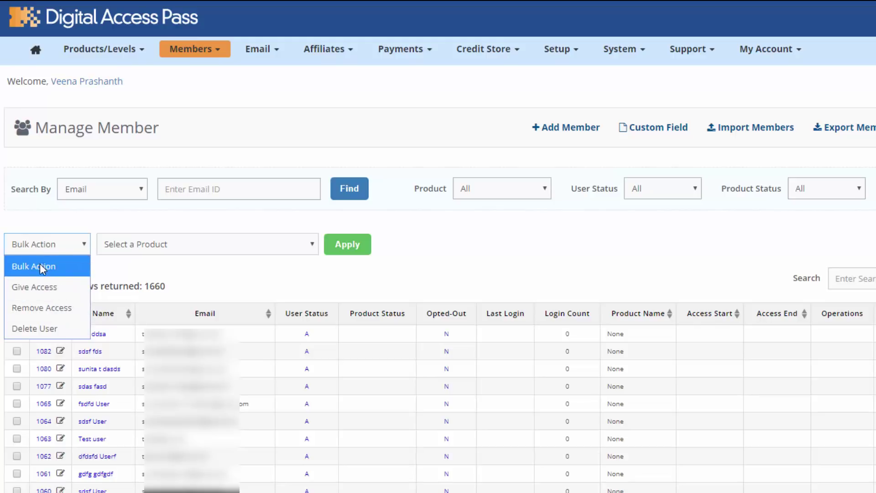
pyautogui.click(188, 273)
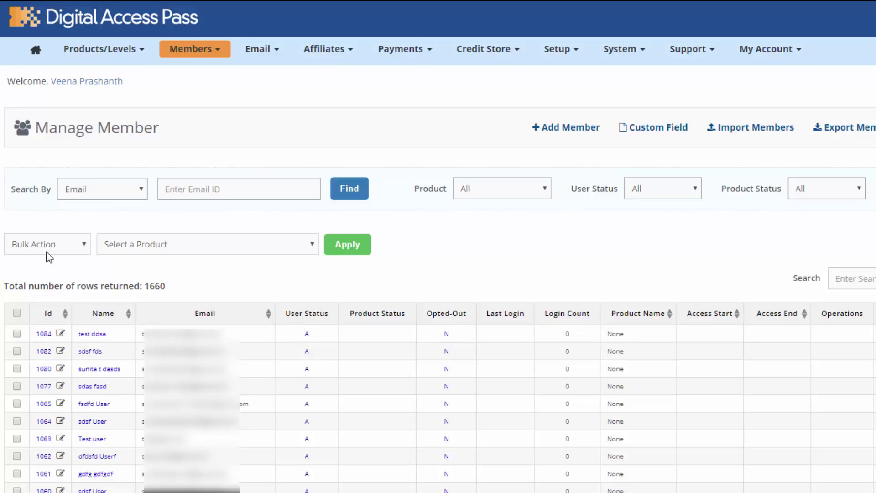
pyautogui.click(18, 334)
pyautogui.click(18, 351)
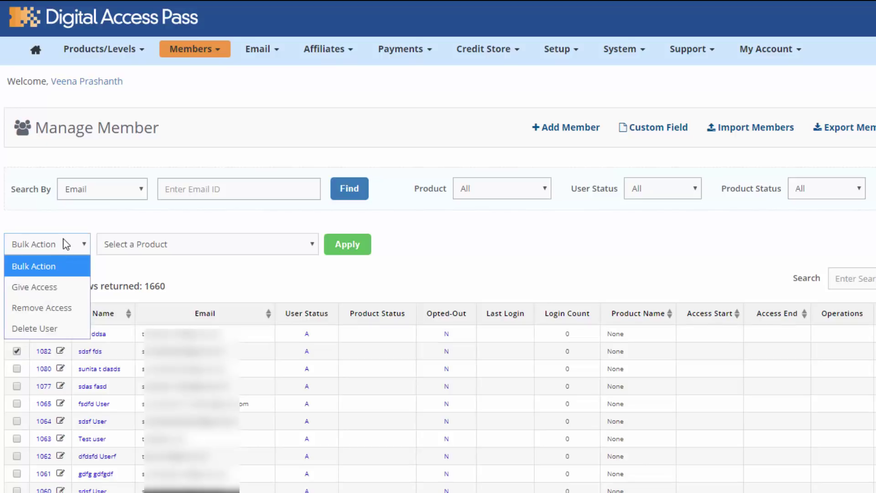
pyautogui.click(45, 286)
pyautogui.click(121, 247)
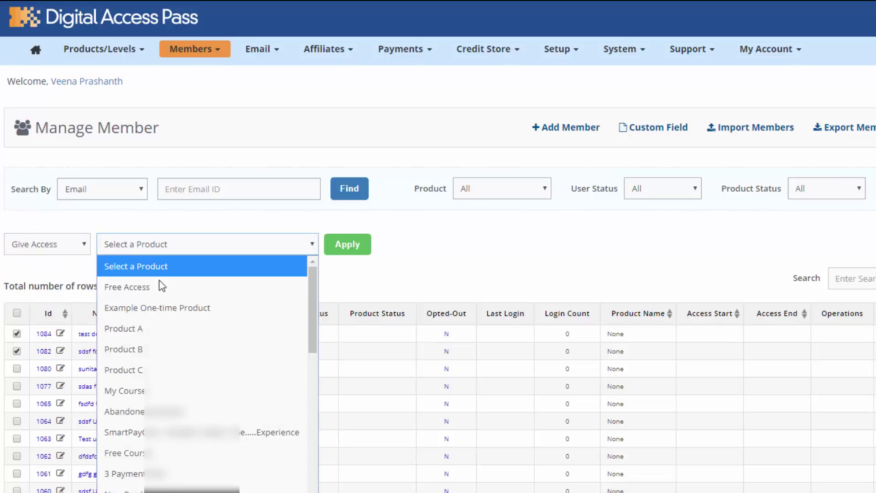
pyautogui.click(154, 286)
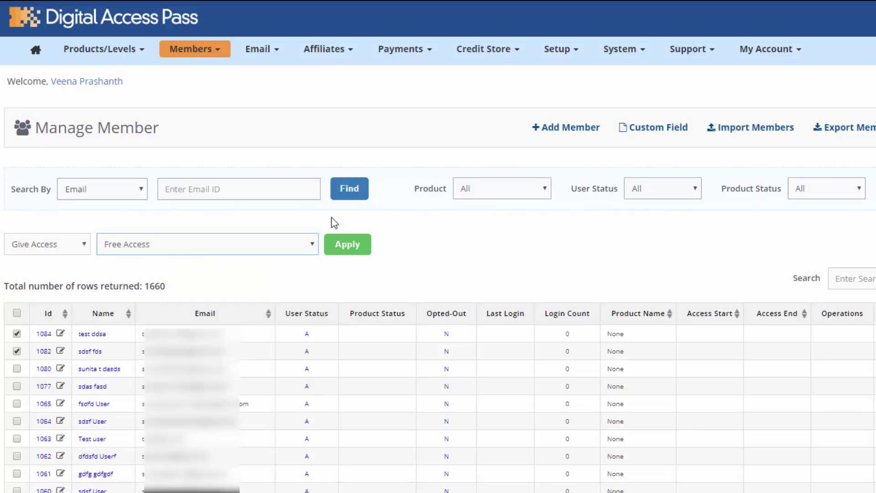
pyautogui.click(350, 249)
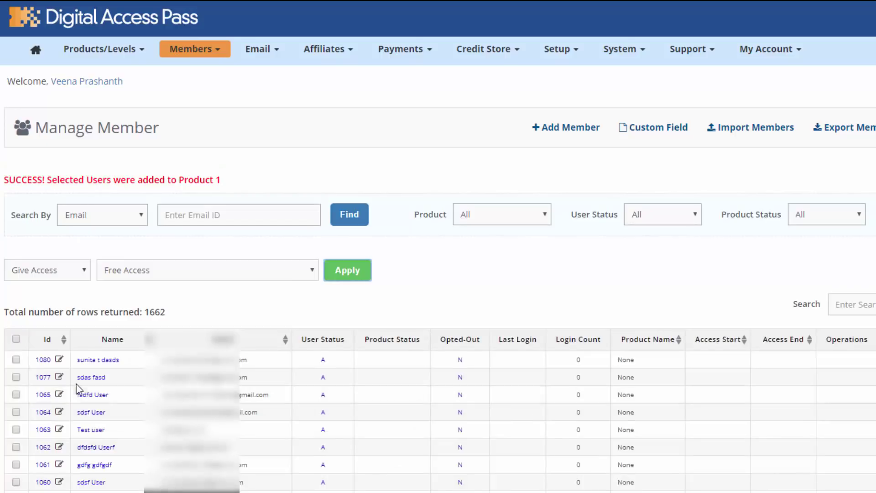
# - Remove Free Access in bulk from the last listed member without a product and the first member with Free Access, confirming the removal
pyautogui.scroll(-1, 85, 480)
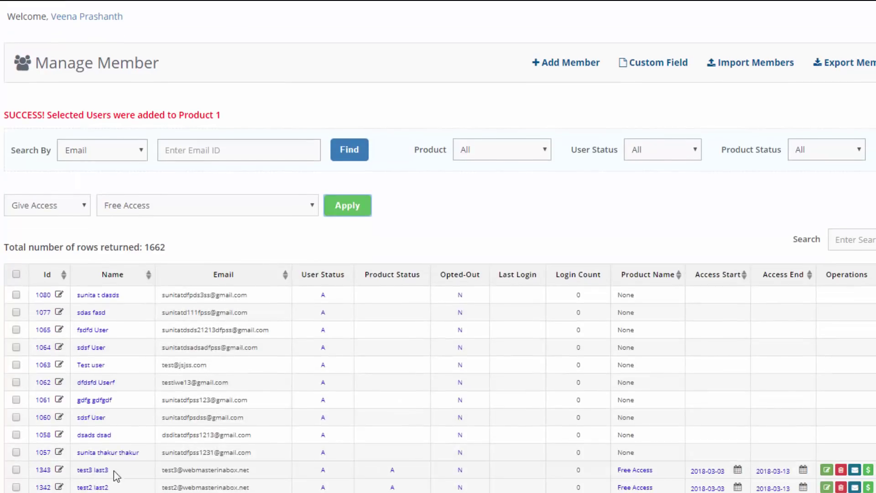
pyautogui.click(17, 453)
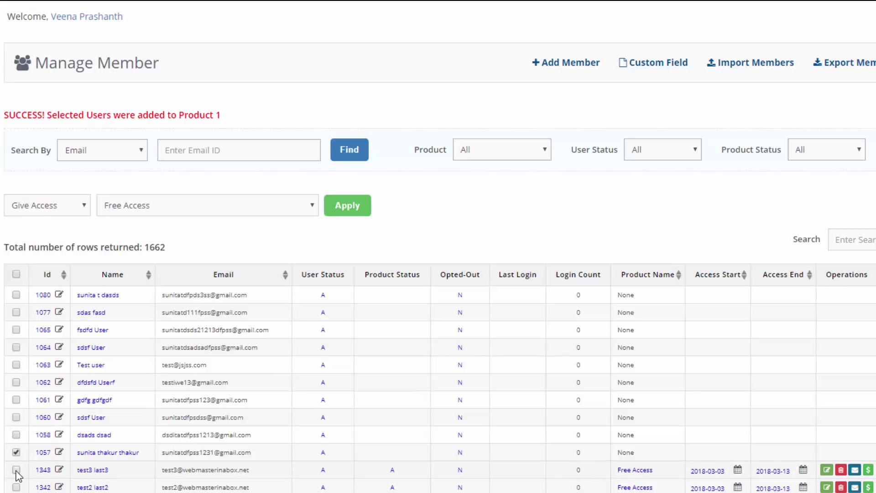
pyautogui.click(17, 470)
pyautogui.click(79, 206)
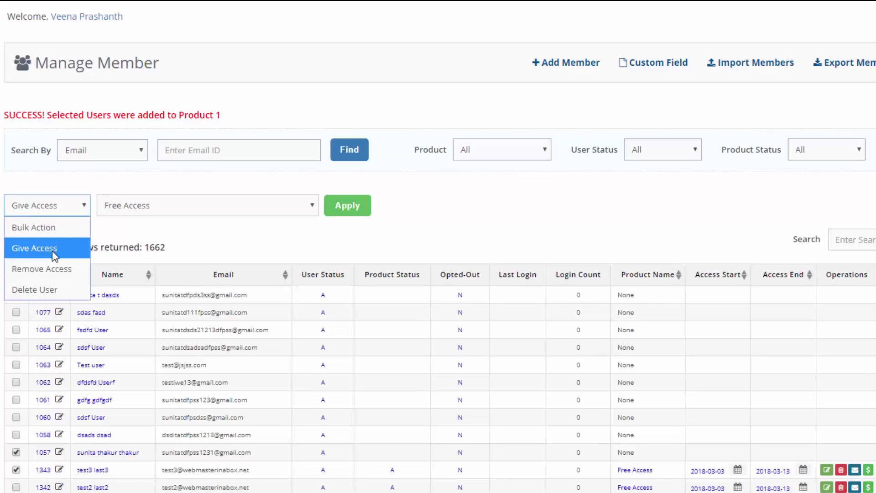
pyautogui.click(53, 272)
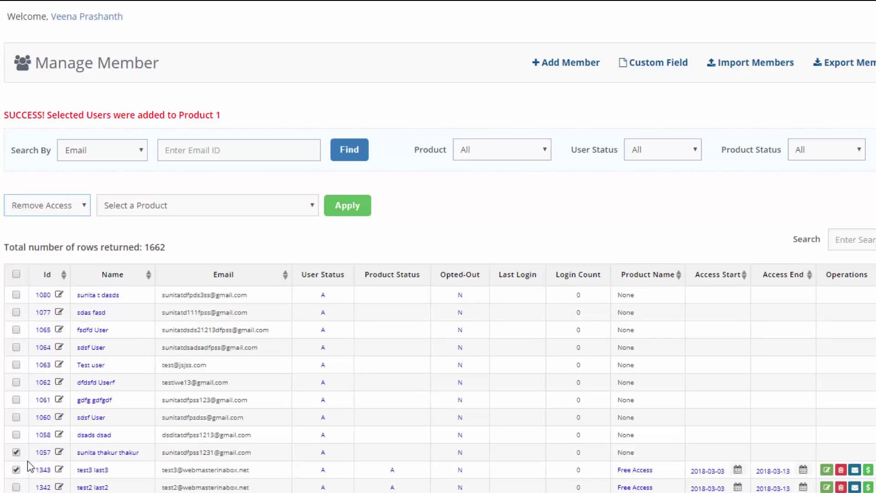
pyautogui.click(122, 213)
pyautogui.click(120, 246)
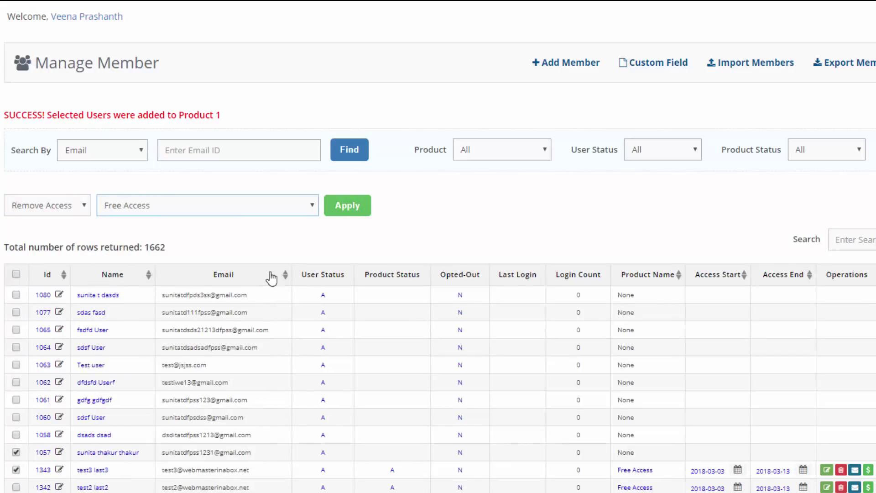
pyautogui.click(351, 208)
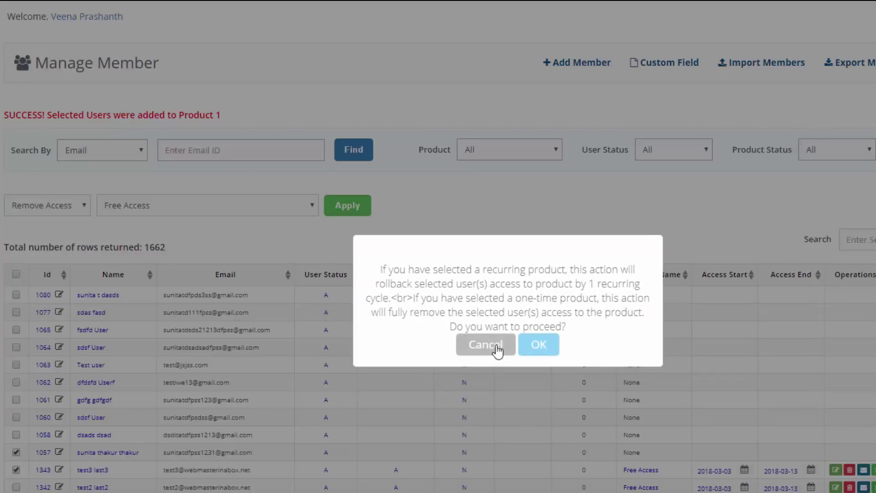
pyautogui.click(534, 346)
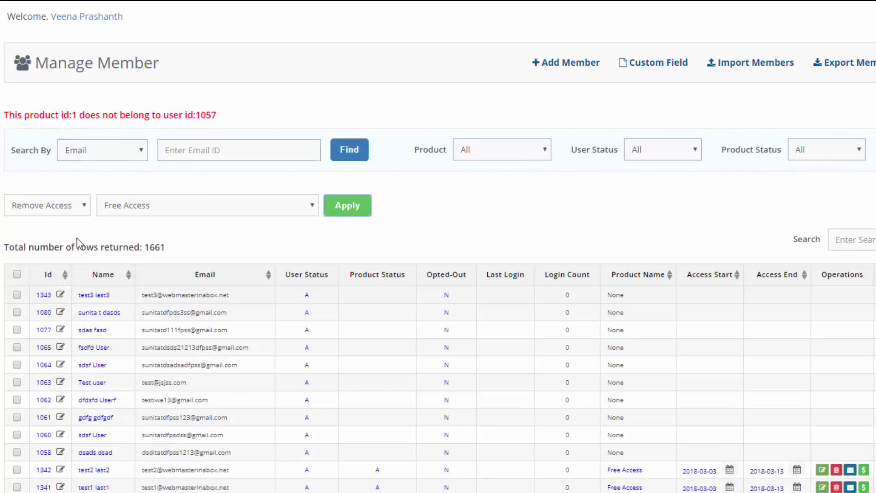
# - Delete the first two listed members through the Delete User bulk action
pyautogui.click(17, 295)
pyautogui.click(17, 312)
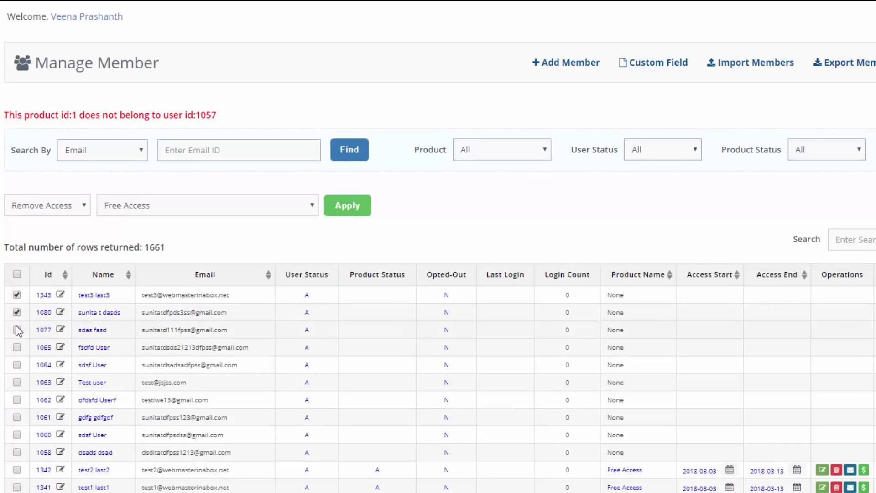
pyautogui.click(60, 207)
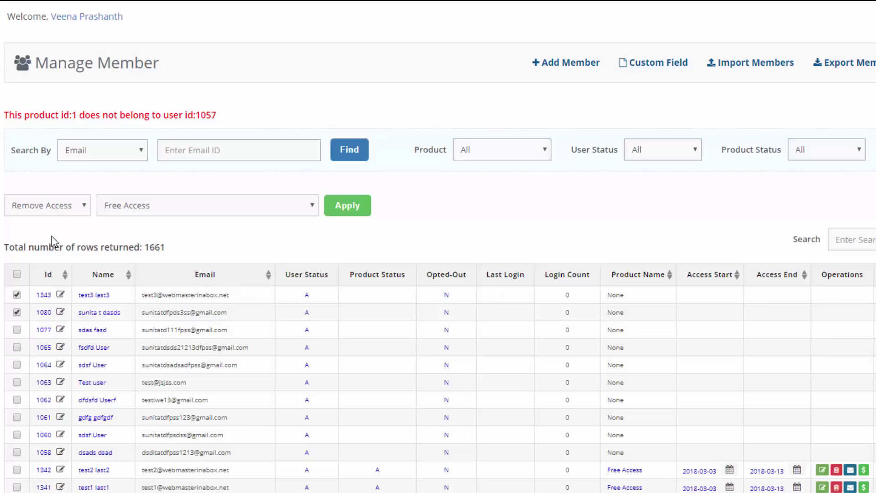
pyautogui.click(39, 289)
pyautogui.click(136, 210)
pyautogui.click(563, 66)
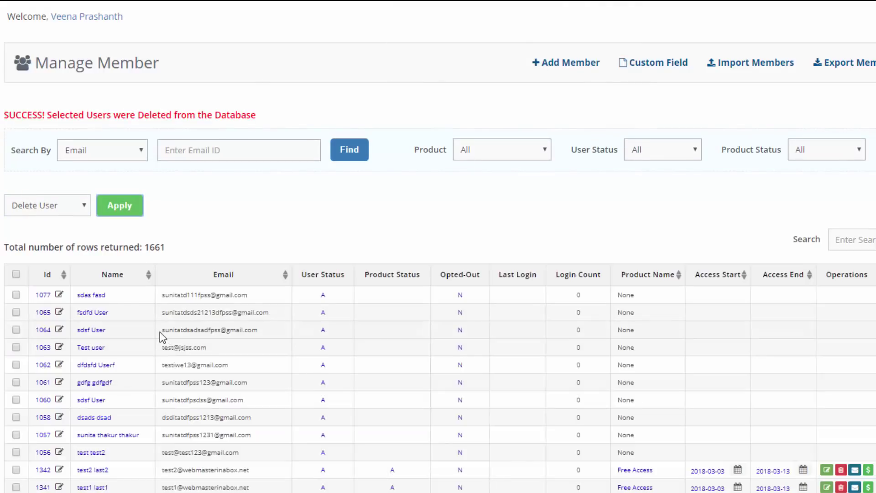
# - Review the Remove Access and Delete User bulk actions by selecting each in turn
pyautogui.click(69, 207)
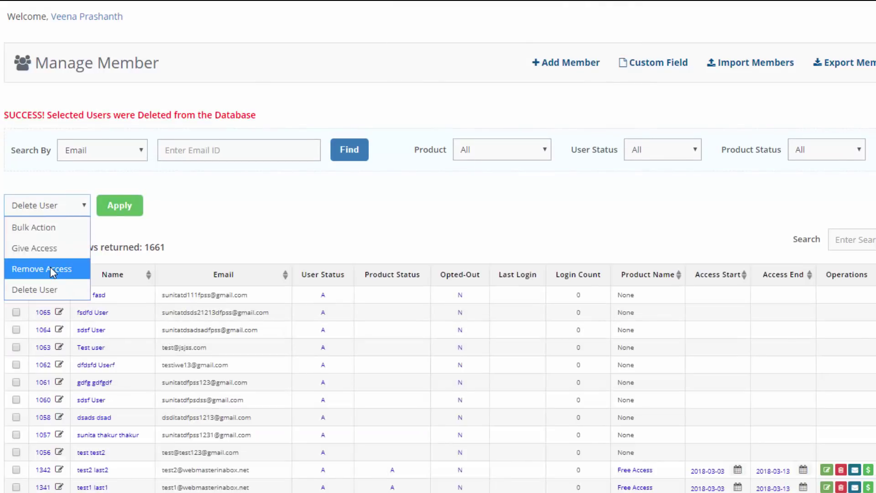
pyautogui.click(49, 268)
pyautogui.click(50, 274)
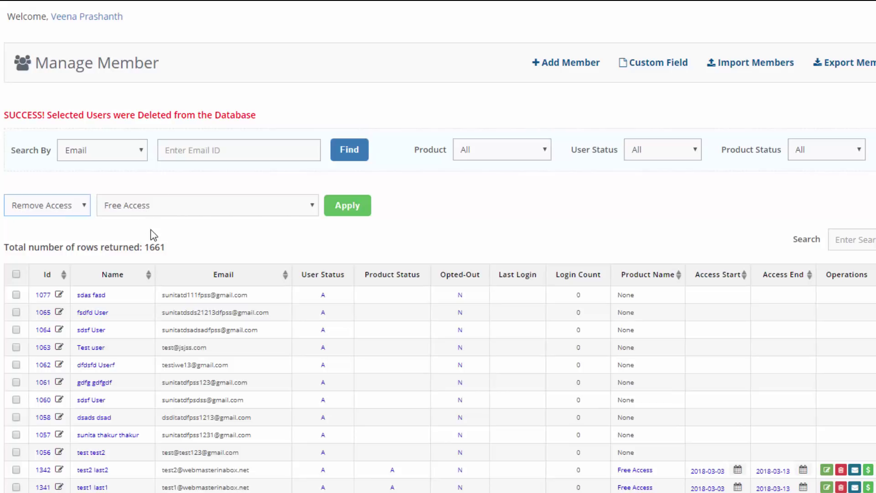
pyautogui.click(75, 204)
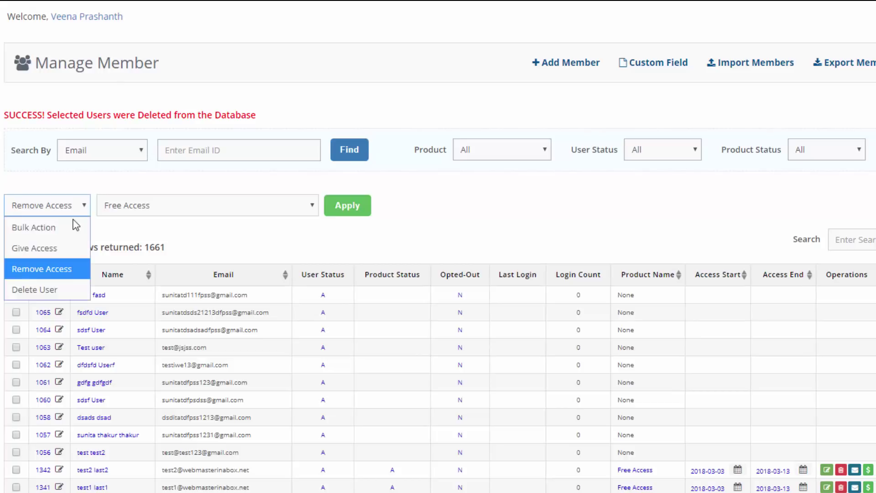
pyautogui.click(37, 290)
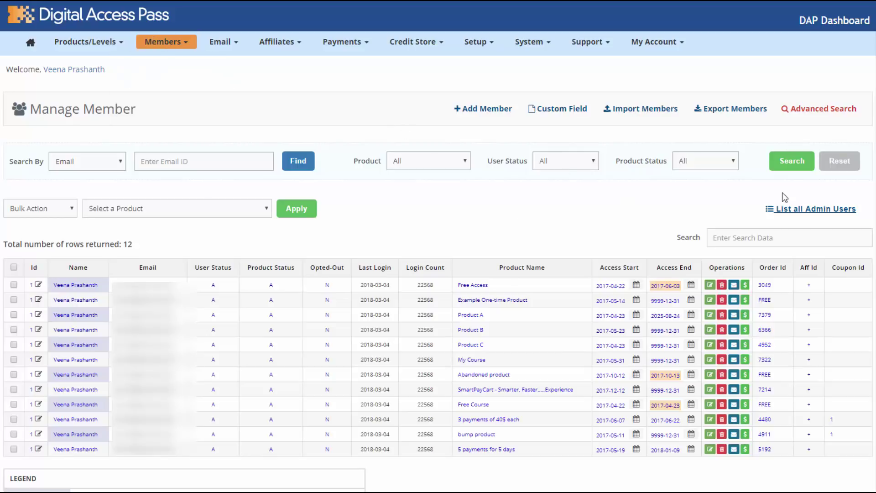
# - List all admin users and examine the bulk actions offered for them
pyautogui.click(823, 209)
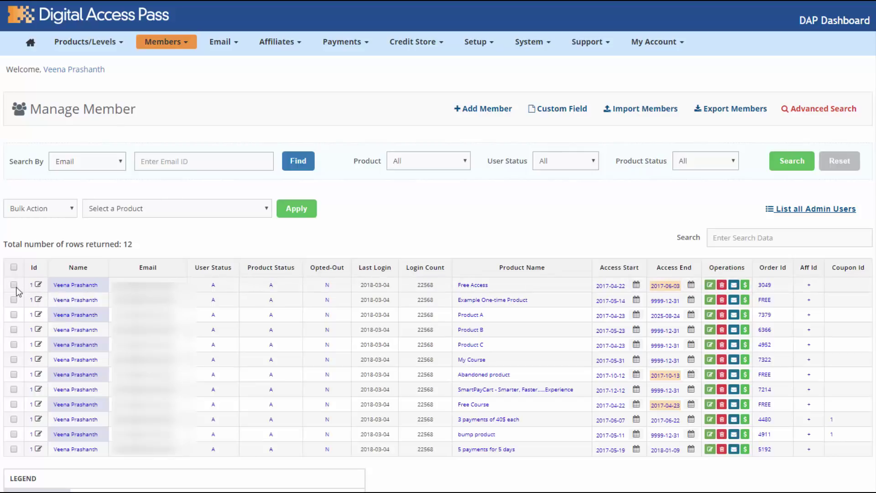
pyautogui.click(50, 213)
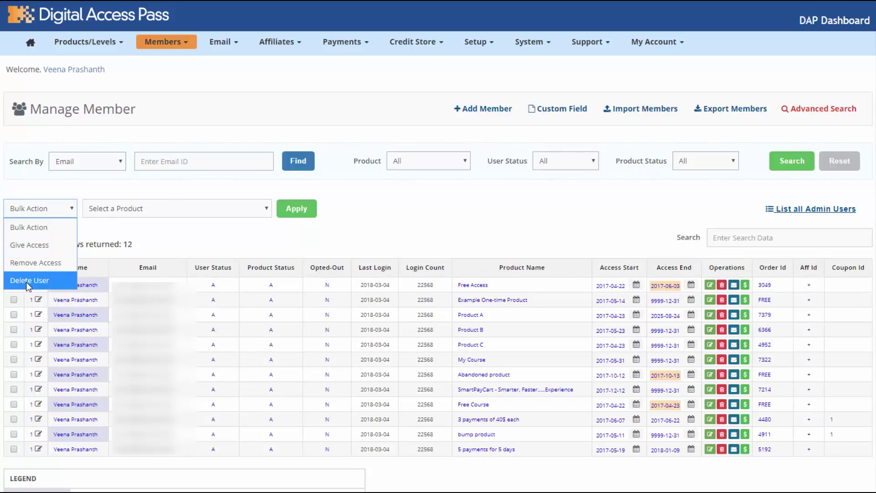
pyautogui.click(455, 244)
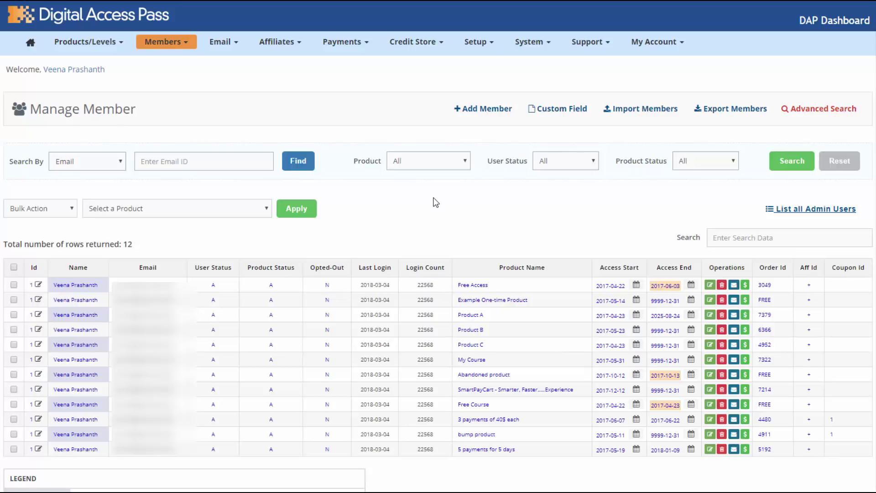
pyautogui.click(478, 42)
pyautogui.click(763, 211)
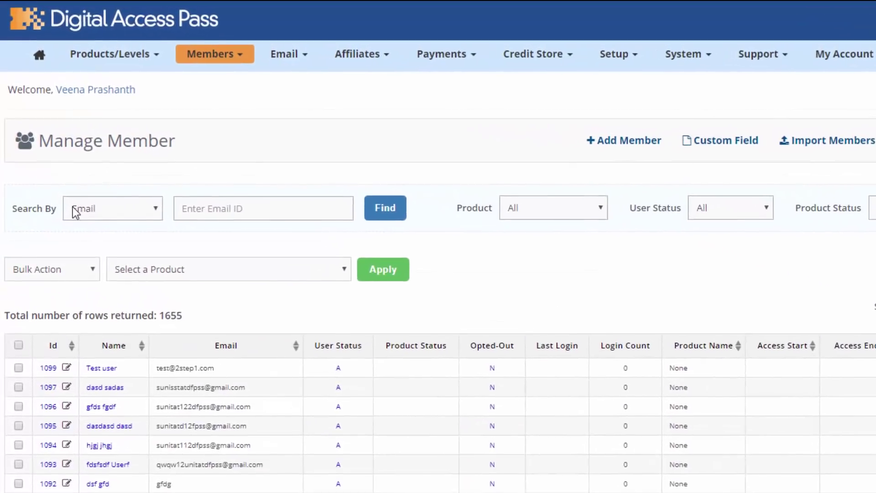
# - Examine the fields members can be searched by, including User Id and Paypal Email
pyautogui.click(94, 208)
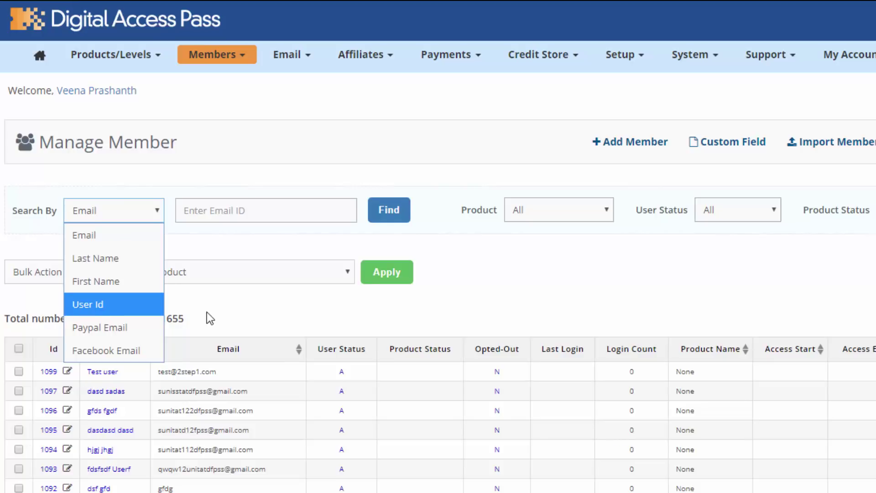
pyautogui.click(116, 327)
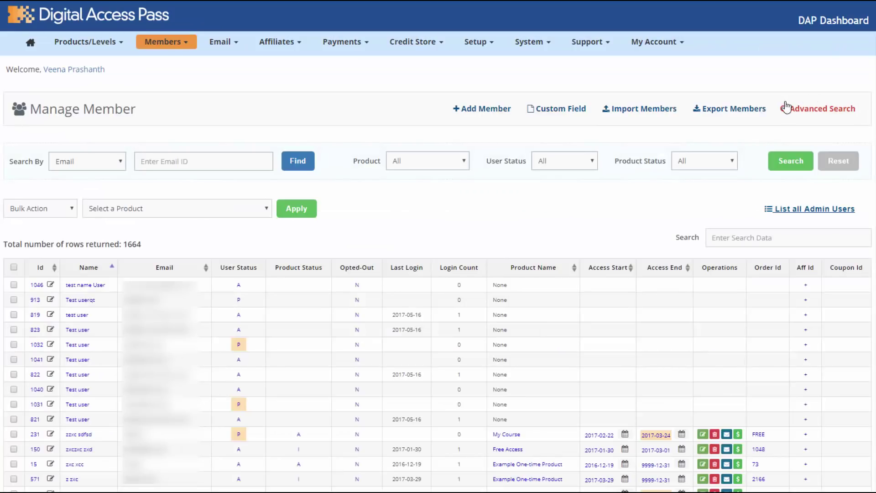
# - Switch between the basic and advanced member search, ending with the advanced search filters open
pyautogui.click(842, 115)
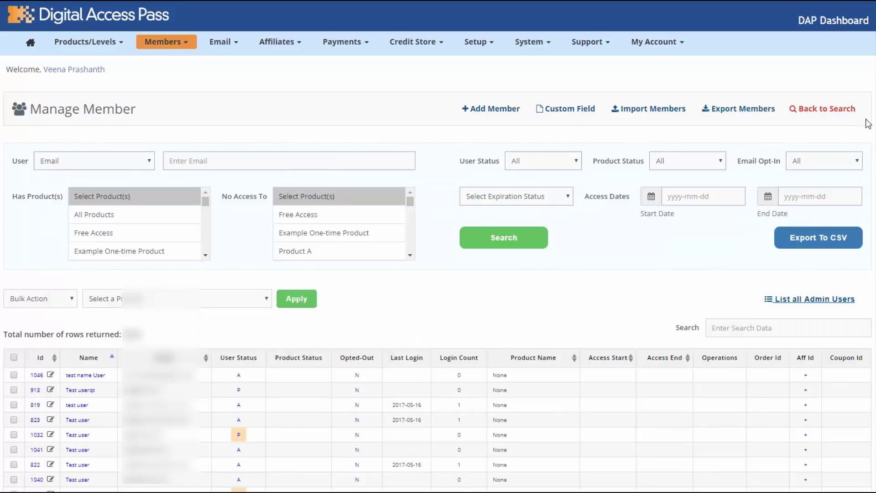
pyautogui.click(840, 112)
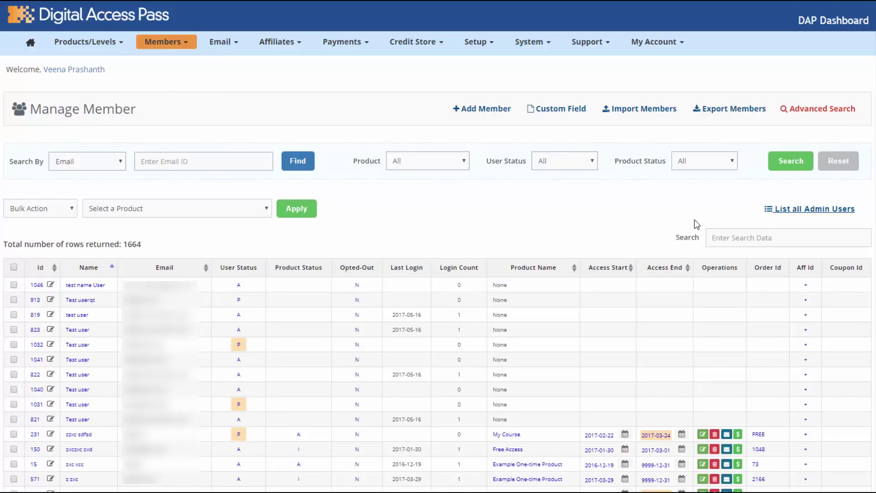
pyautogui.click(838, 111)
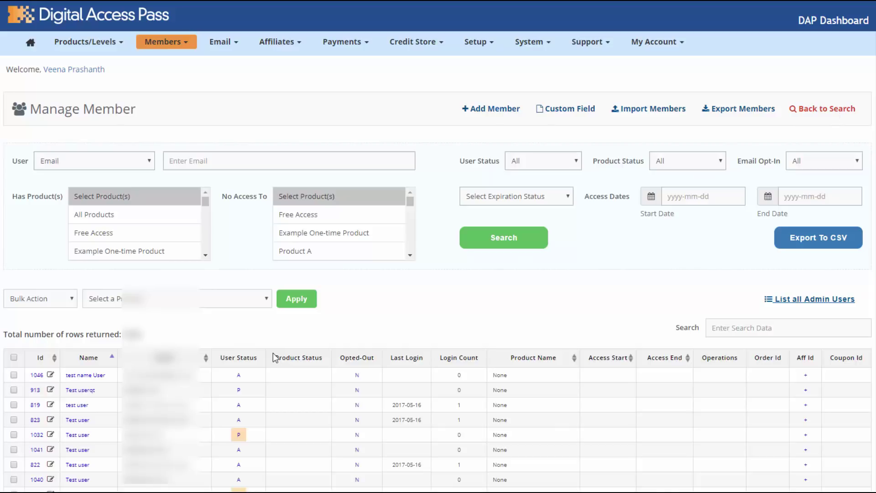
# - Filter for members having Free Access and Example One-time Product but no access to Example One-time Product, and return to the basic search
pyautogui.click(115, 222)
pyautogui.keyDown('ctrl'); pyautogui.click(115, 219); pyautogui.keyUp('ctrl')
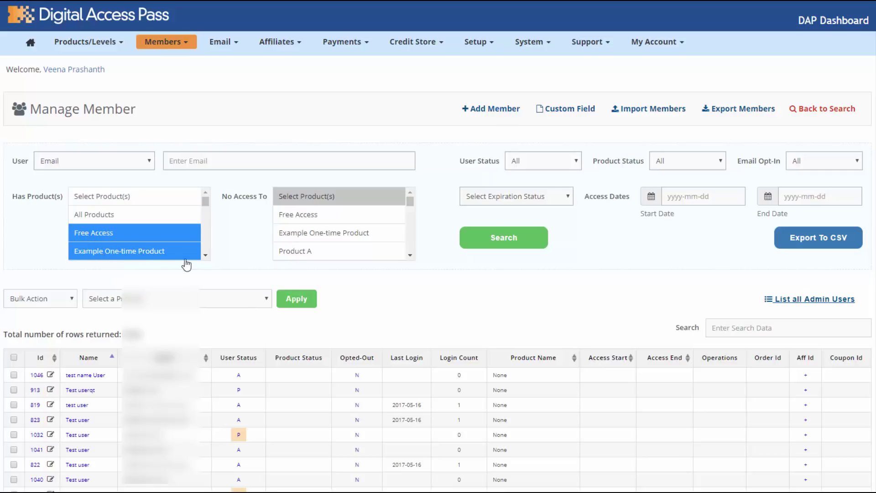
pyautogui.moveTo(294, 234)
pyautogui.mouseDown()
pyautogui.moveTo(293, 250)
pyautogui.moveTo(297, 240)
pyautogui.mouseUp()
pyautogui.click(416, 317)
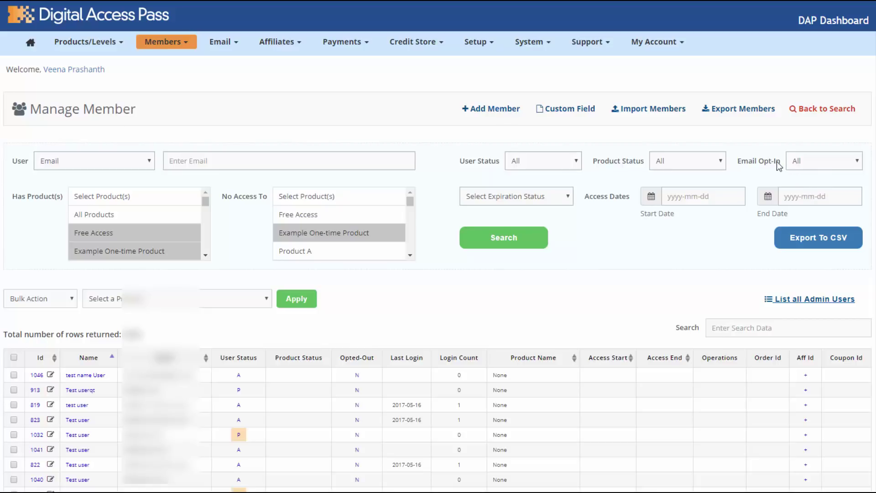
pyautogui.click(778, 108)
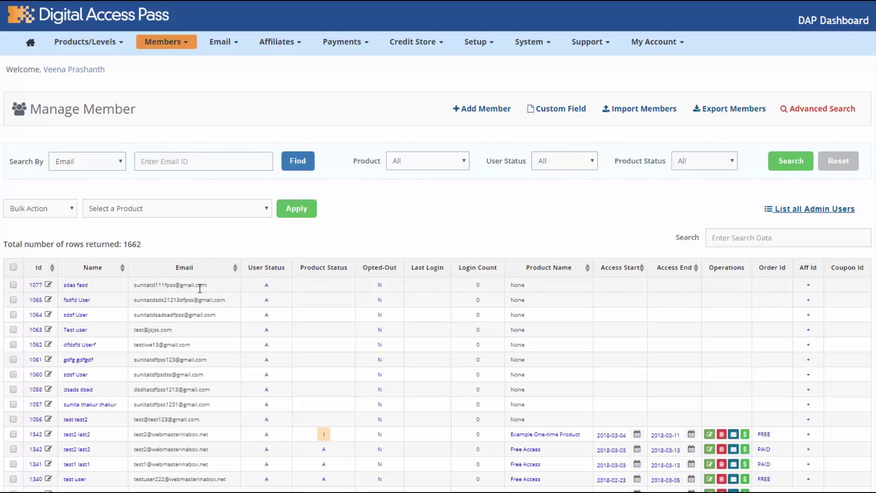
# - Change the first listed member's user status to Inactive and back to Active
pyautogui.click(268, 288)
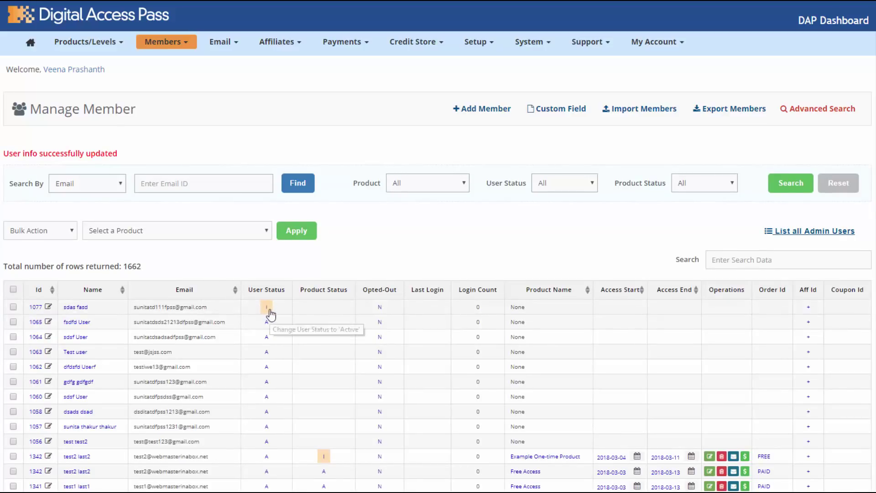
pyautogui.click(267, 309)
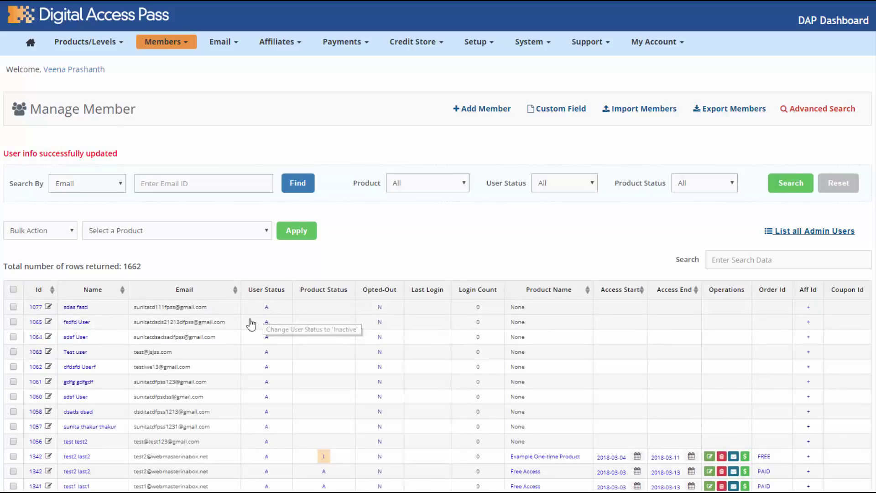
# - Open the first listed member's profile in a separate tab and examine the account Status options
pyautogui.rightClick(48, 310)
pyautogui.click(74, 316)
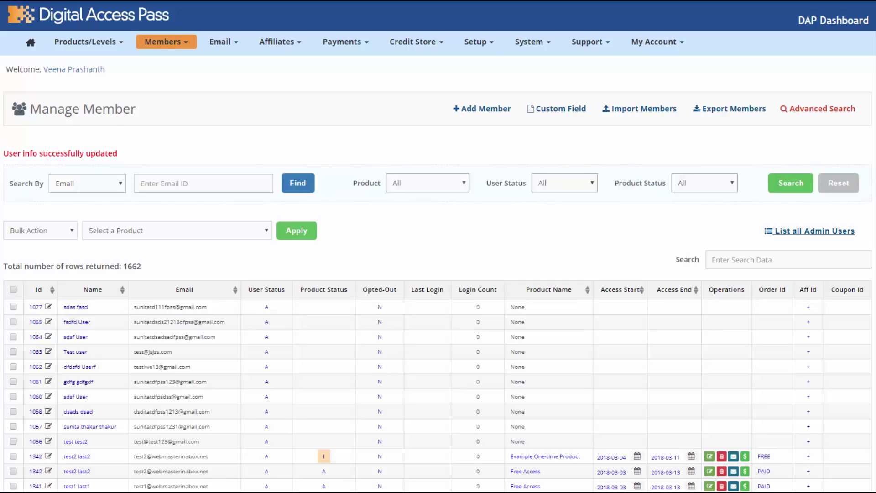
pyautogui.hotkey('ctrl', 'Tab')
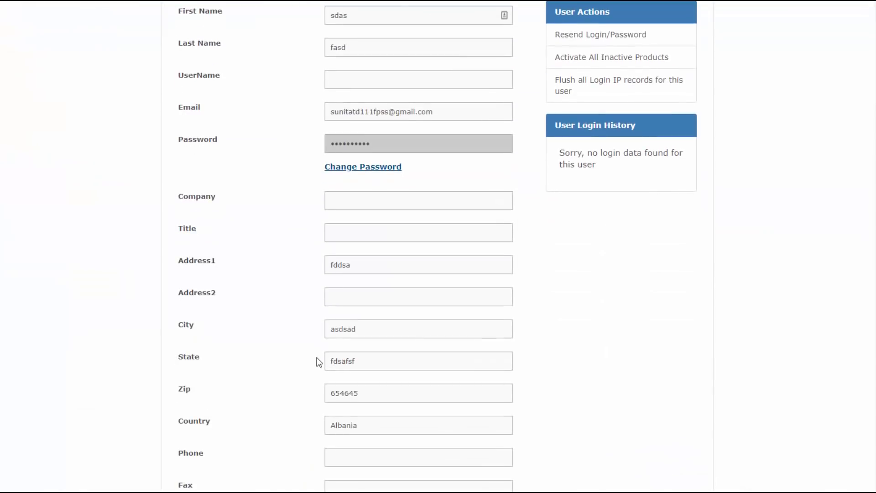
pyautogui.scroll(-3, 237, 348)
pyautogui.click(374, 355)
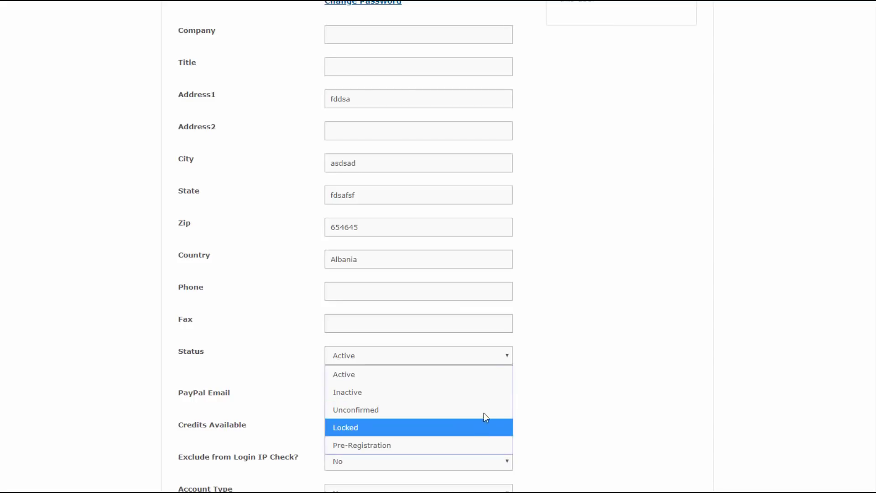
pyautogui.click(529, 341)
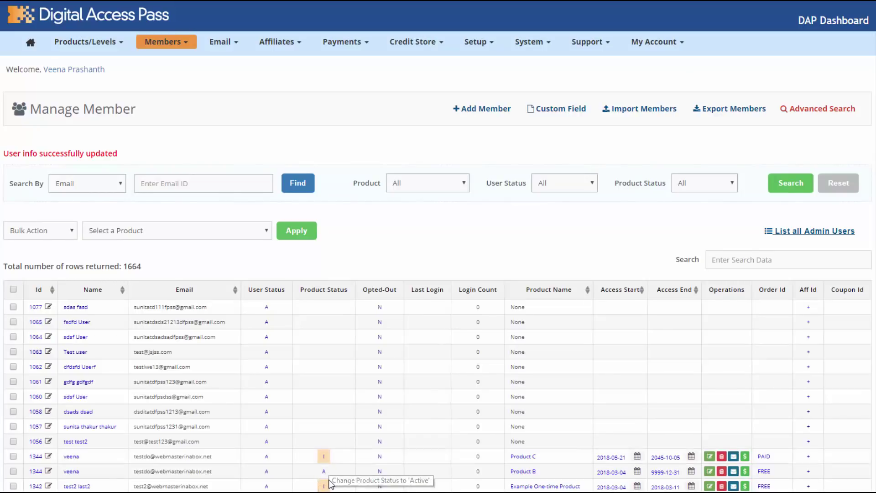
# - Reopen the first listed member's profile in a separate browser tab from the member list
pyautogui.click(327, 483)
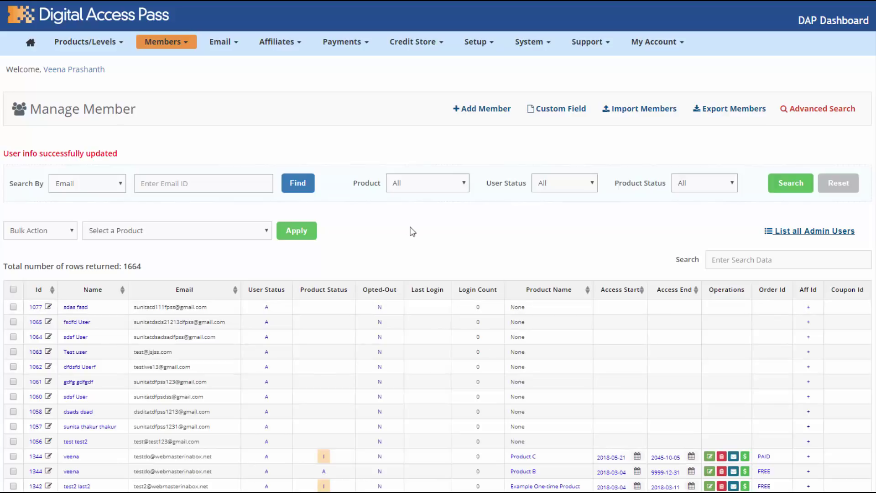
pyautogui.rightClick(48, 307)
pyautogui.click(85, 318)
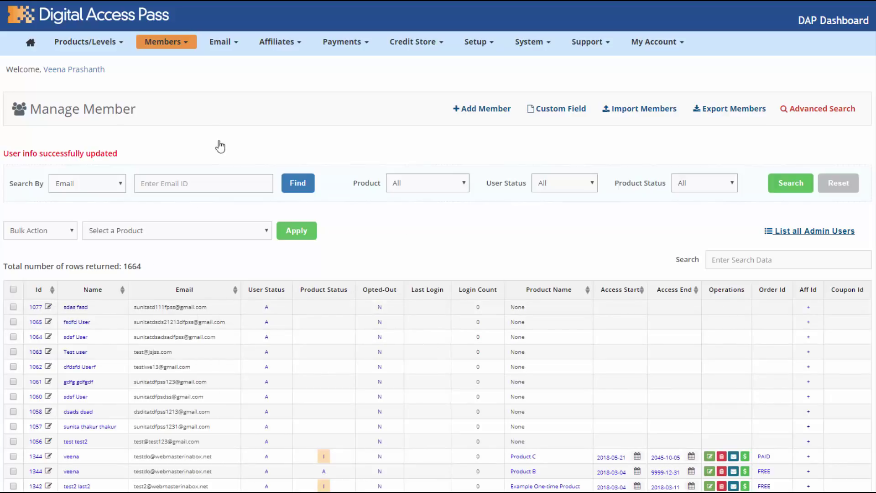
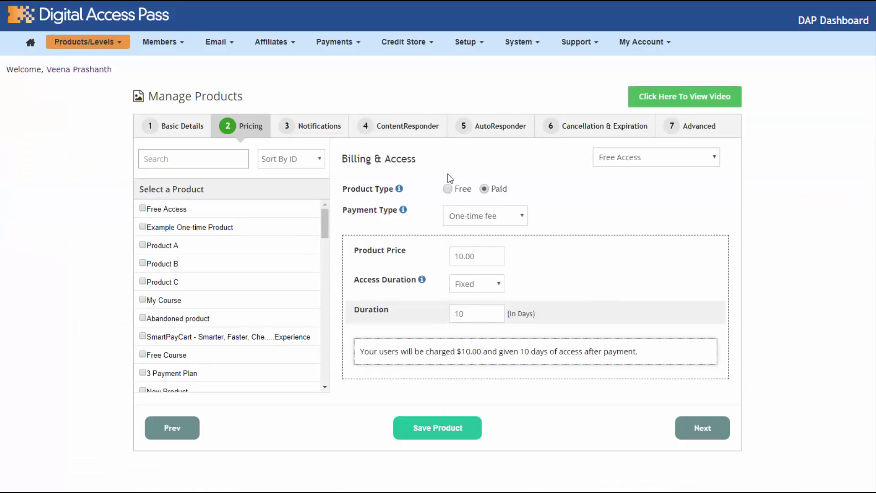
# - Switch the Free Access product's payment type to Recurring
pyautogui.click(486, 215)
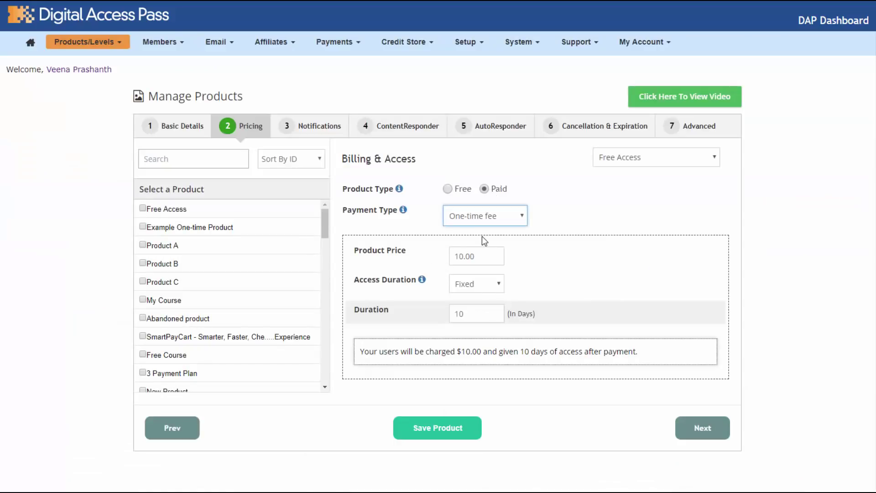
pyautogui.click(526, 279)
pyautogui.press('Down')
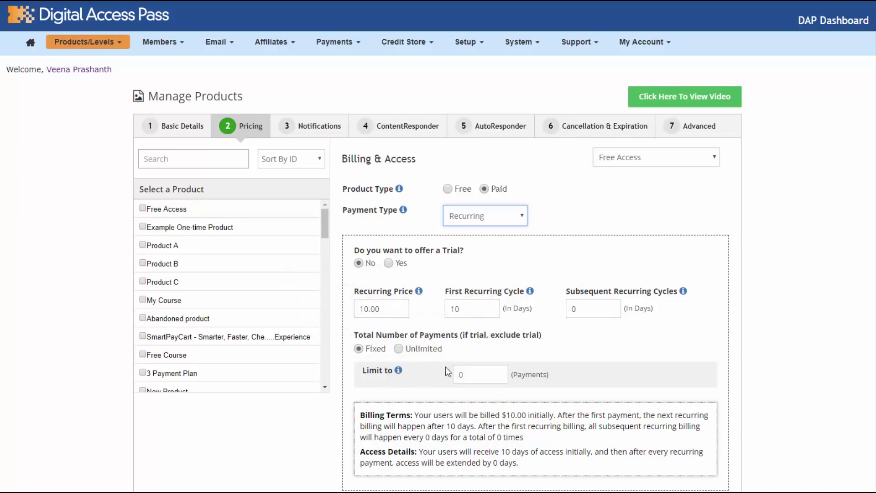
# - Make the Free Access product a Free type with a fixed access duration of 365 days
pyautogui.click(448, 189)
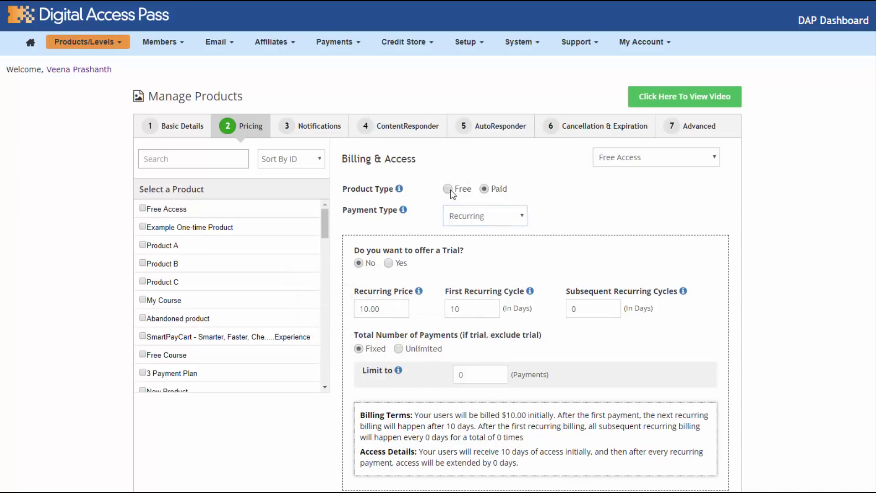
pyautogui.doubleClick(456, 256)
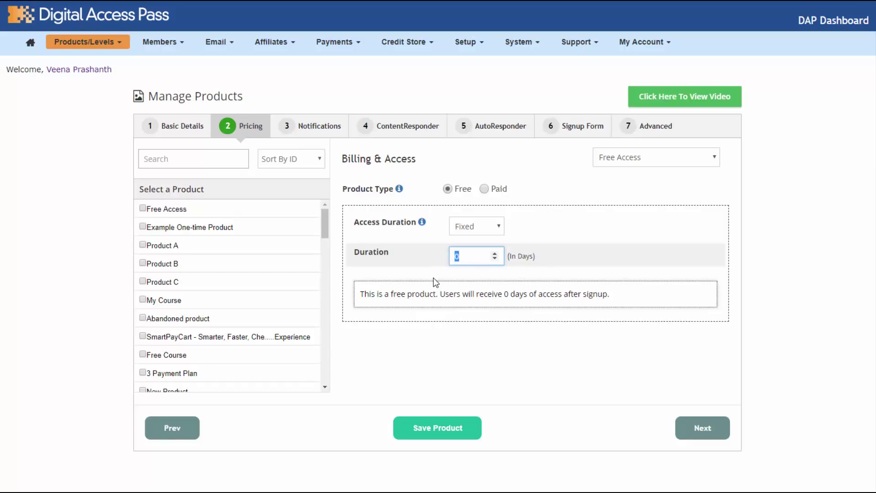
pyautogui.write('365')
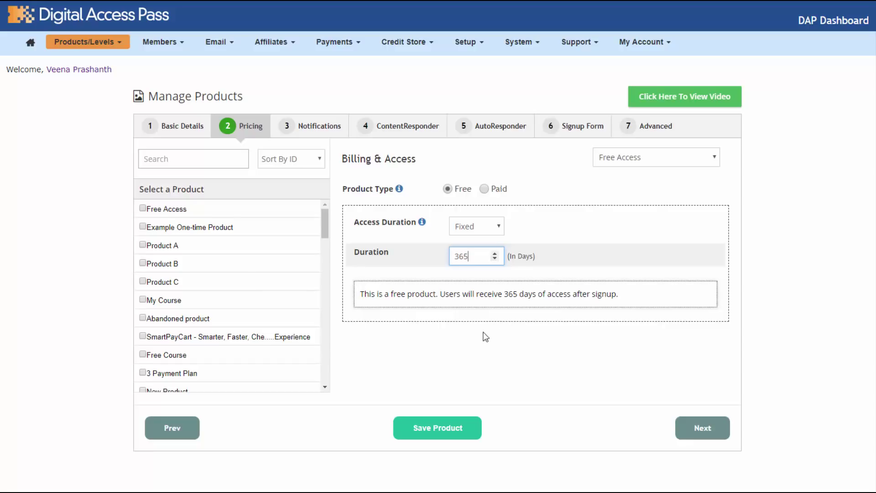
# - Make the Free Access product Paid with a one-time fee and a fixed access duration of 30 days
pyautogui.click(485, 189)
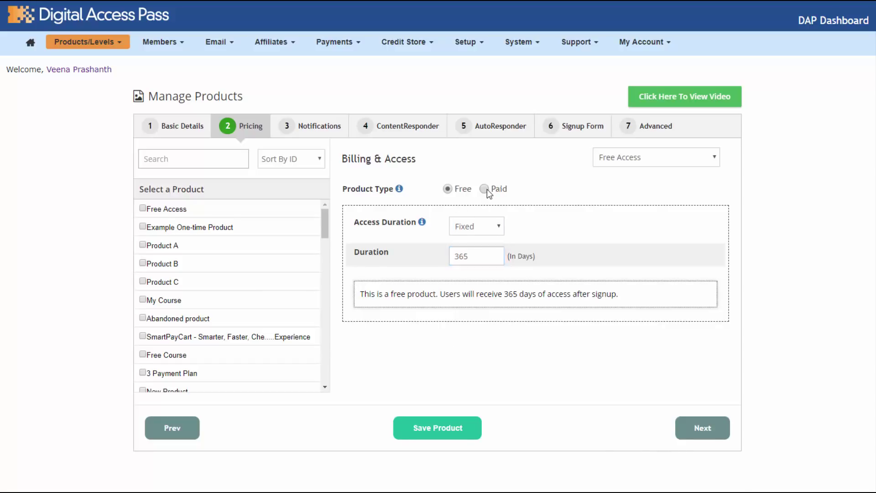
pyautogui.click(484, 215)
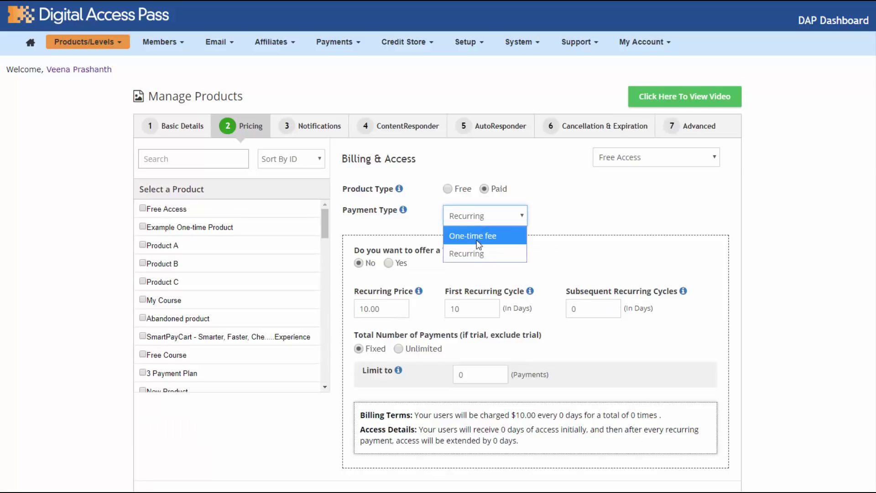
pyautogui.click(478, 242)
pyautogui.click(459, 320)
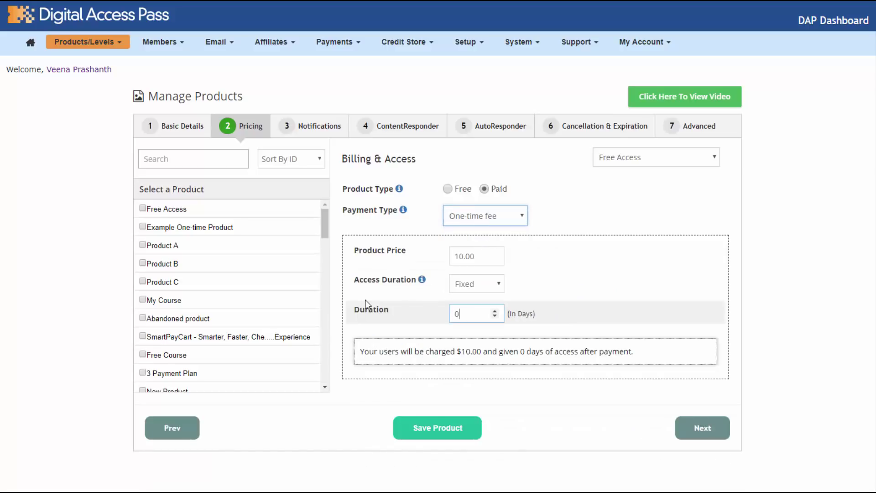
pyautogui.press('BackSpace')
pyautogui.write('30')
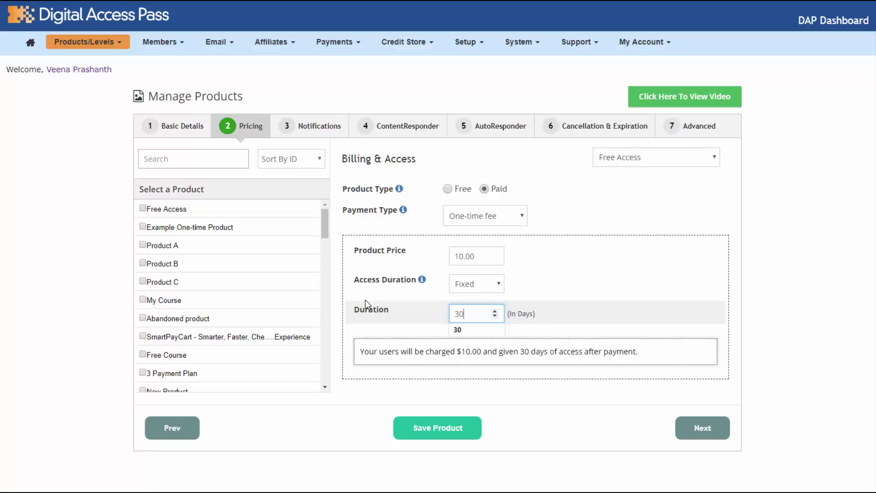
pyautogui.click(574, 291)
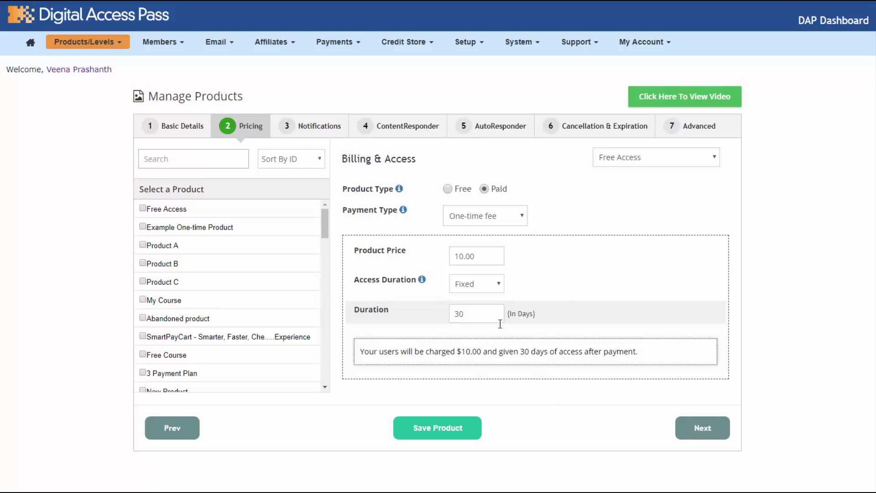
# - Set the payment type to Recurring with a 7-day first recurring cycle and 30-day subsequent recurring cycles
pyautogui.click(495, 220)
pyautogui.click(657, 271)
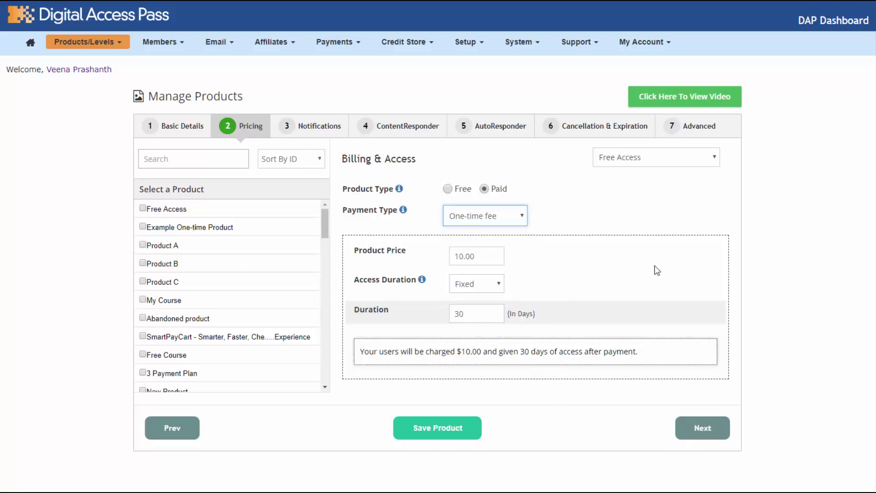
pyautogui.press('Down')
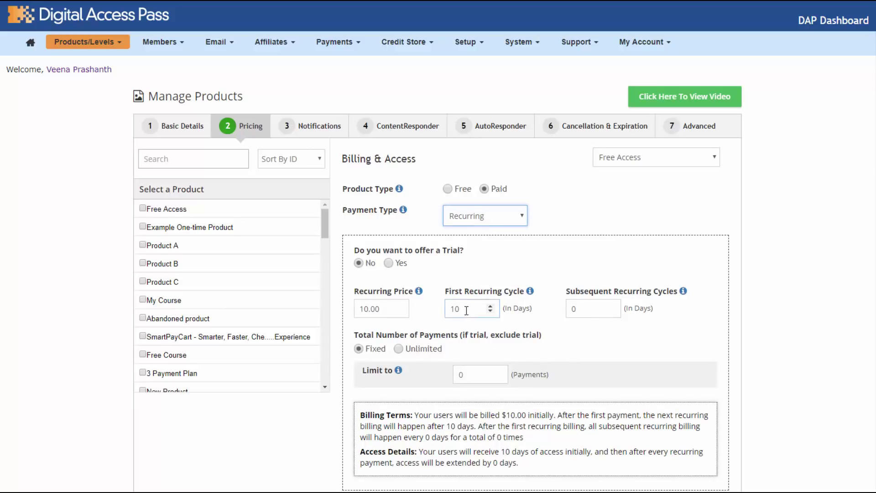
pyautogui.moveTo(455, 309); pyautogui.dragTo(441, 313)
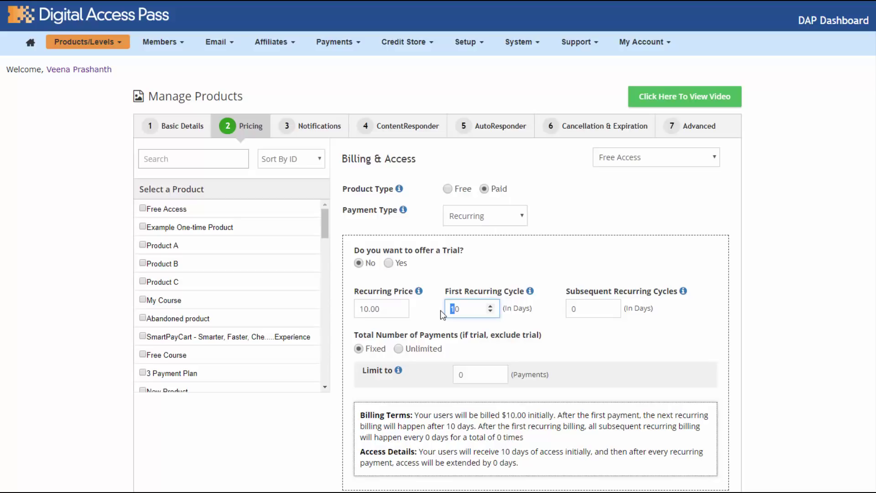
pyautogui.press('BackSpace')
pyautogui.write('7')
pyautogui.press('Delete')
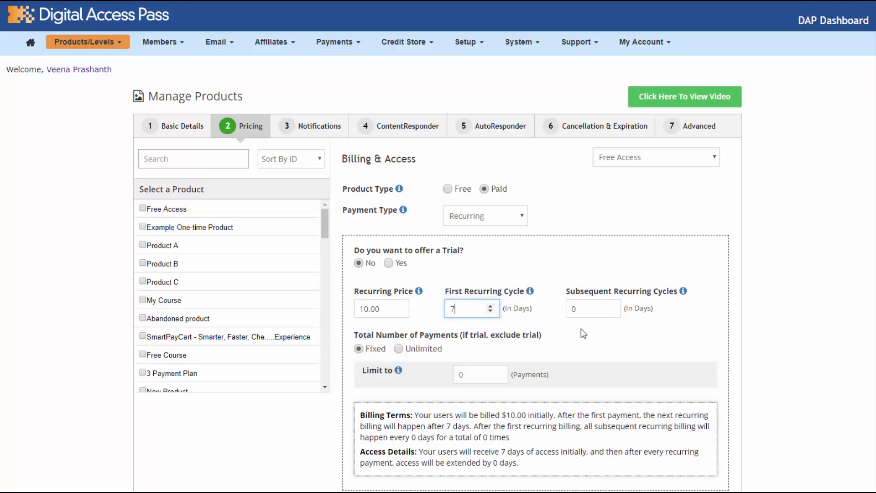
pyautogui.click(571, 307)
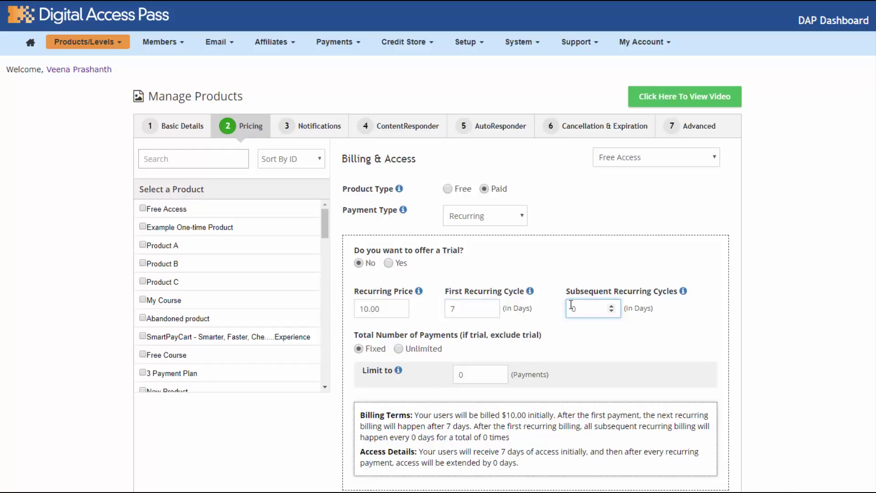
pyautogui.write('3')
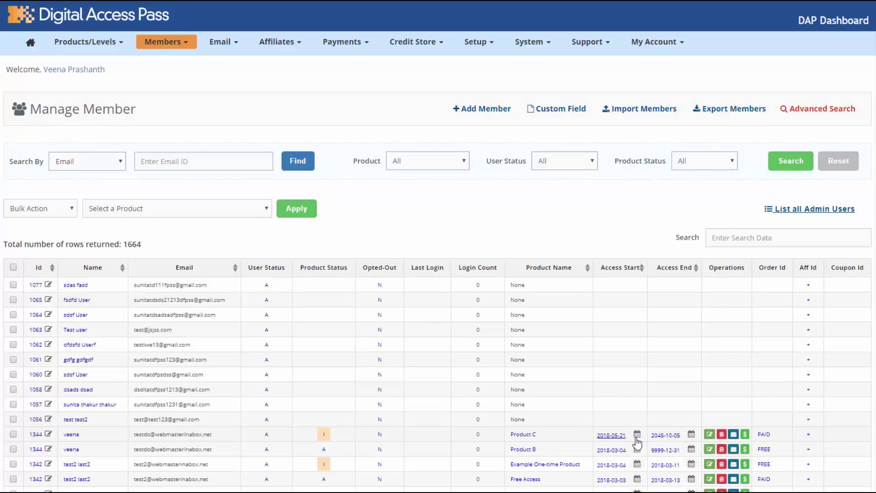
# - Examine the Product C record's user/product access details and the email types its Send Mail form offers, closing both forms unchanged
pyautogui.click(612, 435)
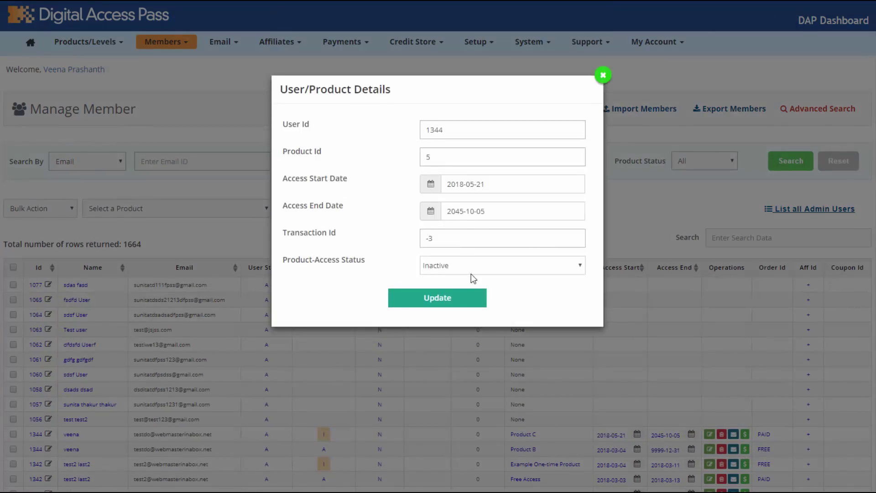
pyautogui.click(603, 75)
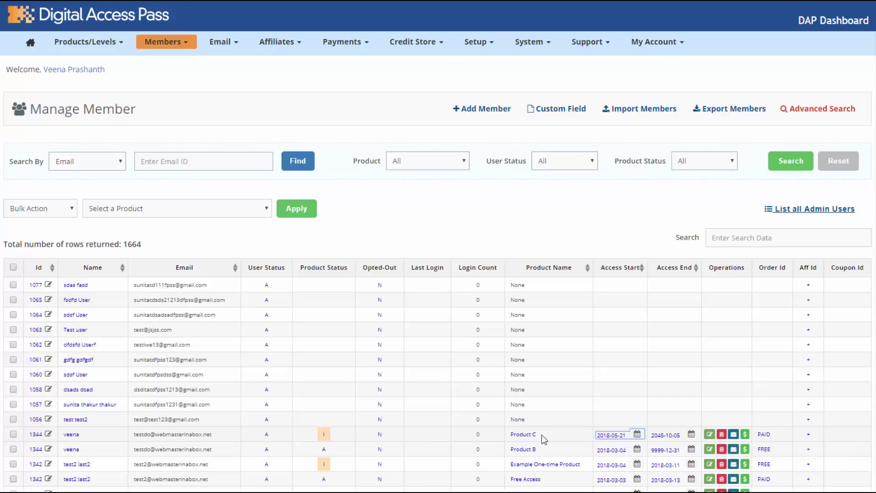
pyautogui.click(734, 435)
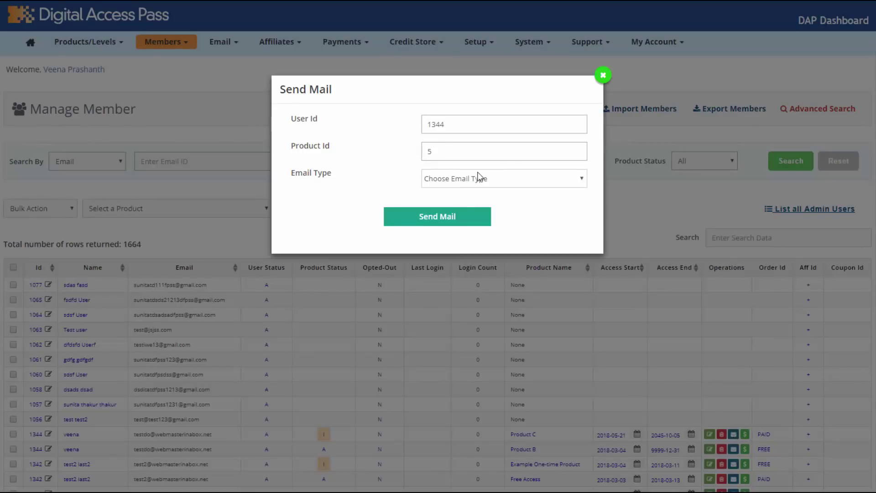
pyautogui.click(471, 184)
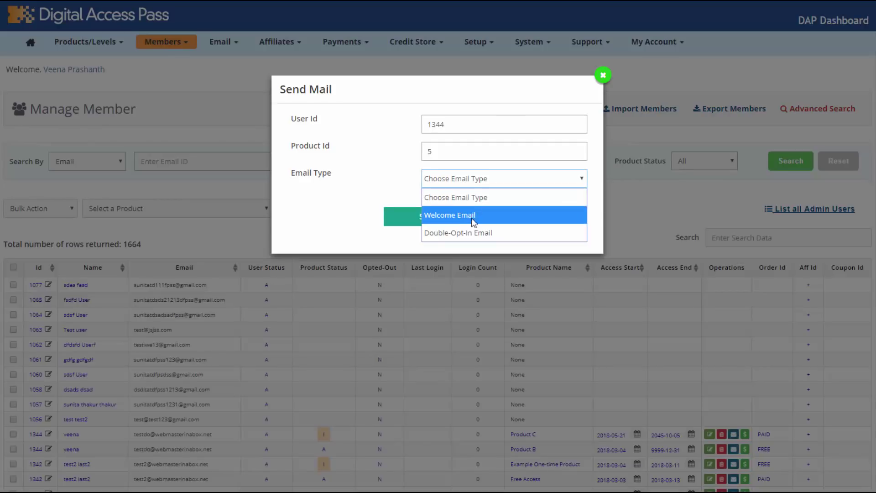
pyautogui.click(605, 78)
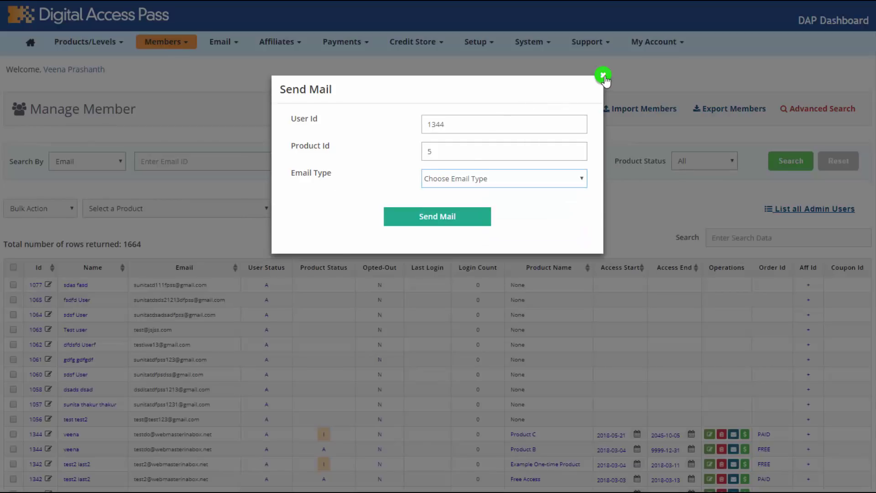
pyautogui.click(603, 77)
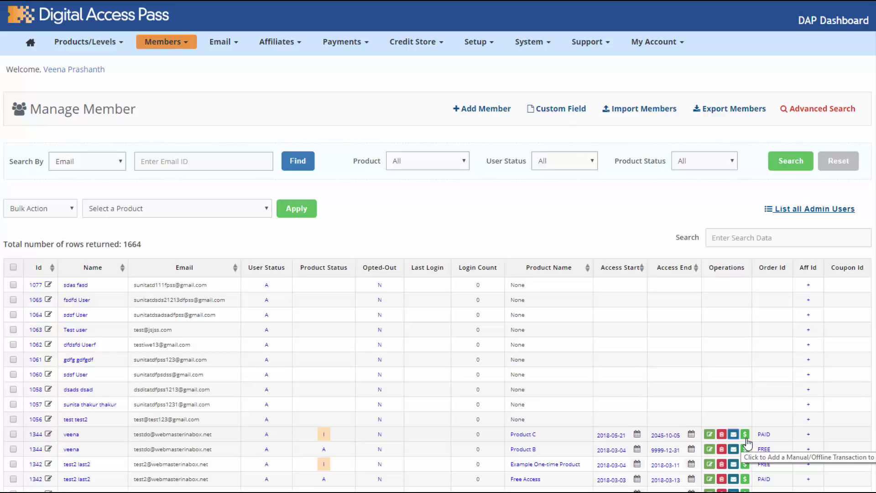
# - View the manual order form for the Product C record and close it without adding an order
pyautogui.click(744, 435)
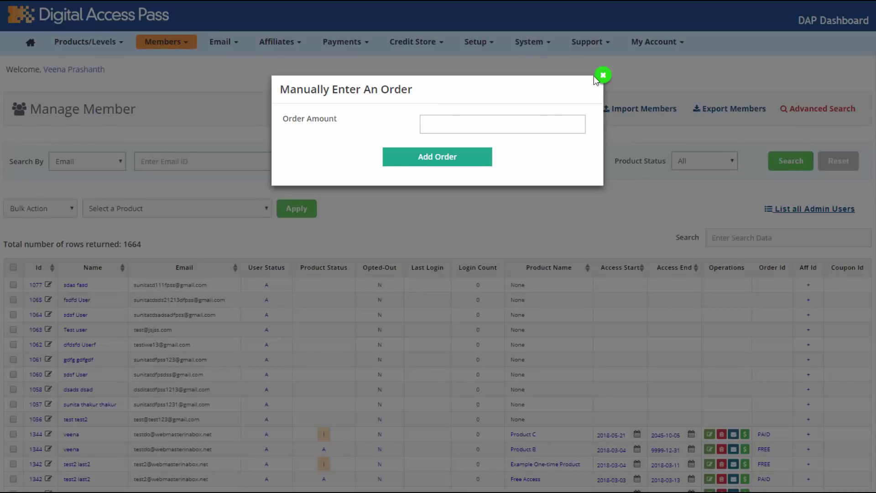
pyautogui.click(602, 76)
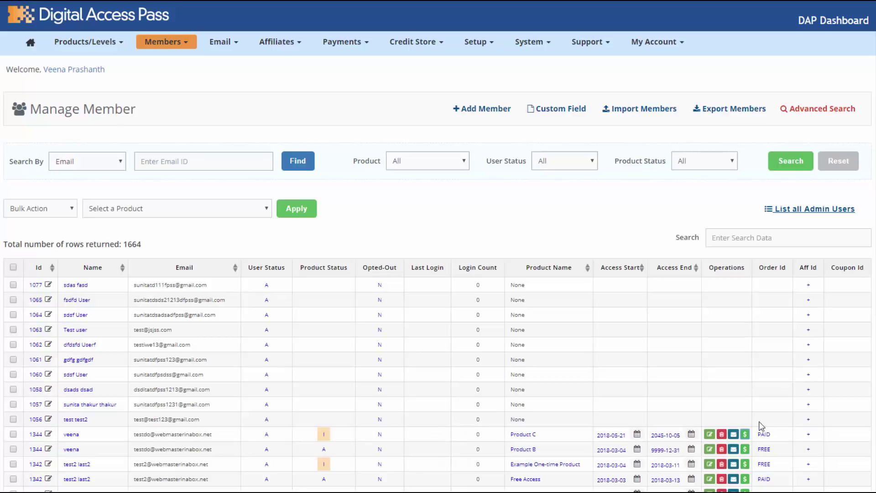
# - Open the Export Members view from Manage Member, with its advanced filters and CSV export option
pyautogui.click(177, 48)
pyautogui.click(124, 269)
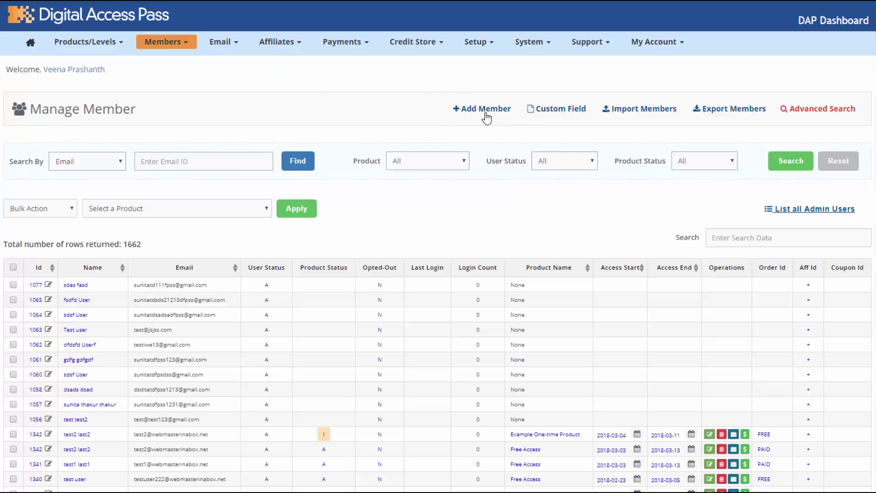
pyautogui.moveTo(173, 52)
pyautogui.click(726, 115)
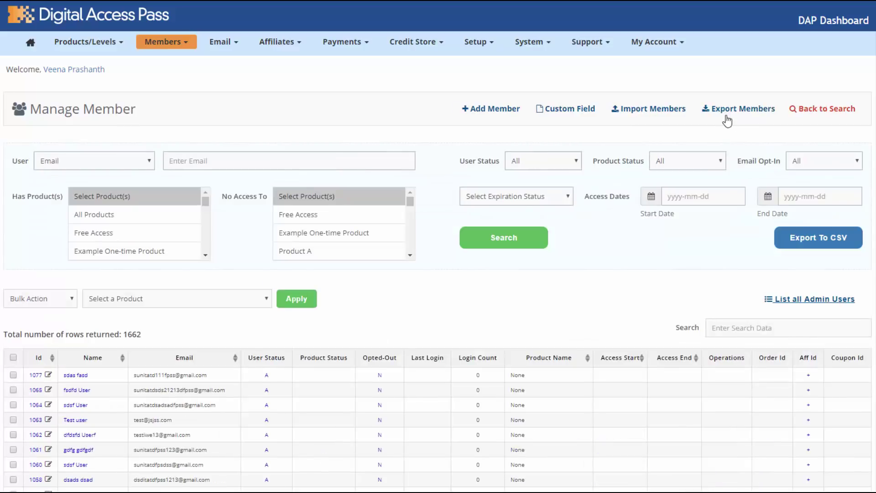